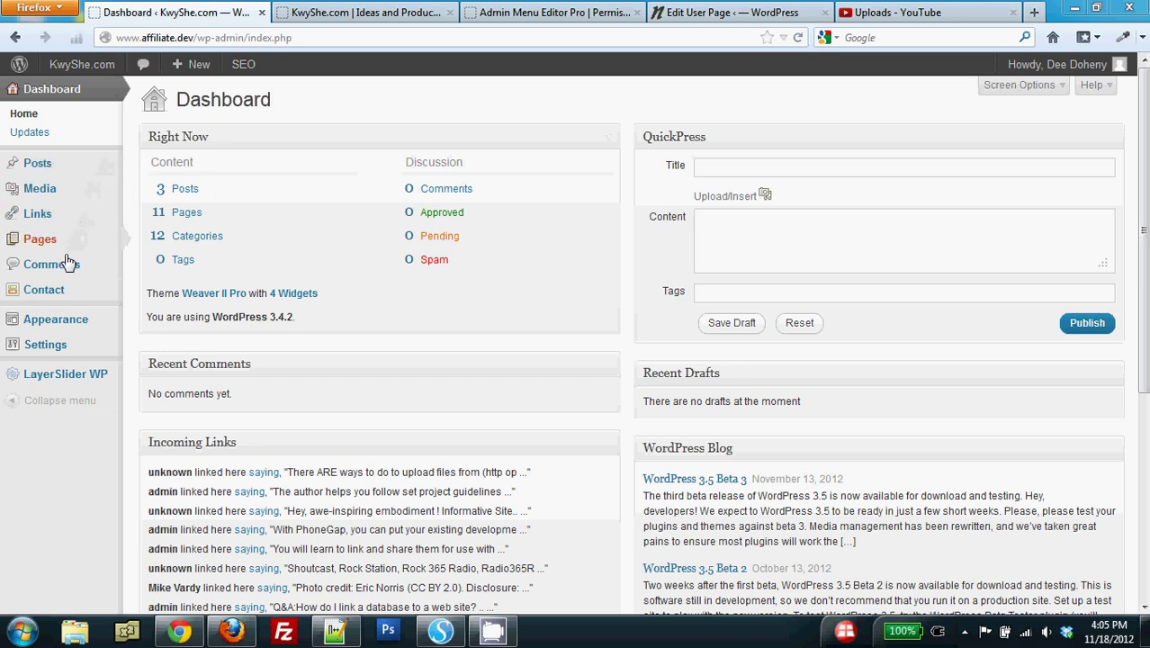
Step: Open the LayerSlider WP settings page from the admin sidebar
{"action": "left_click", "coordinate": [63, 375]}
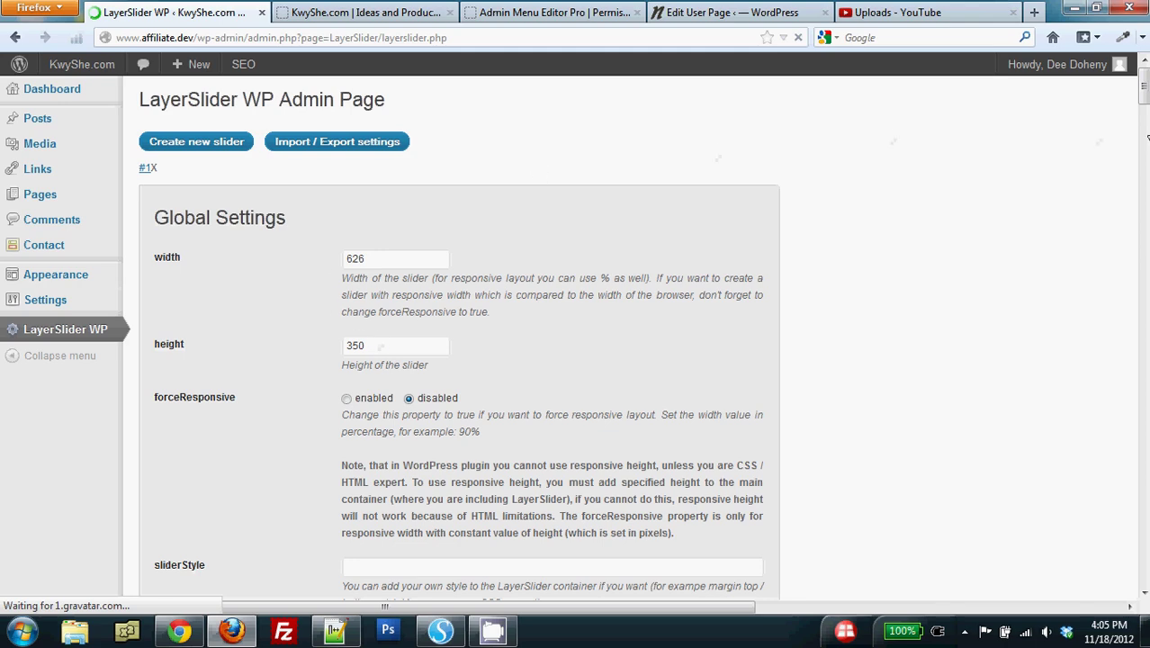
{"action": "left_click_drag", "start_coordinate": [1142, 90], "coordinate": [1112, 323]}
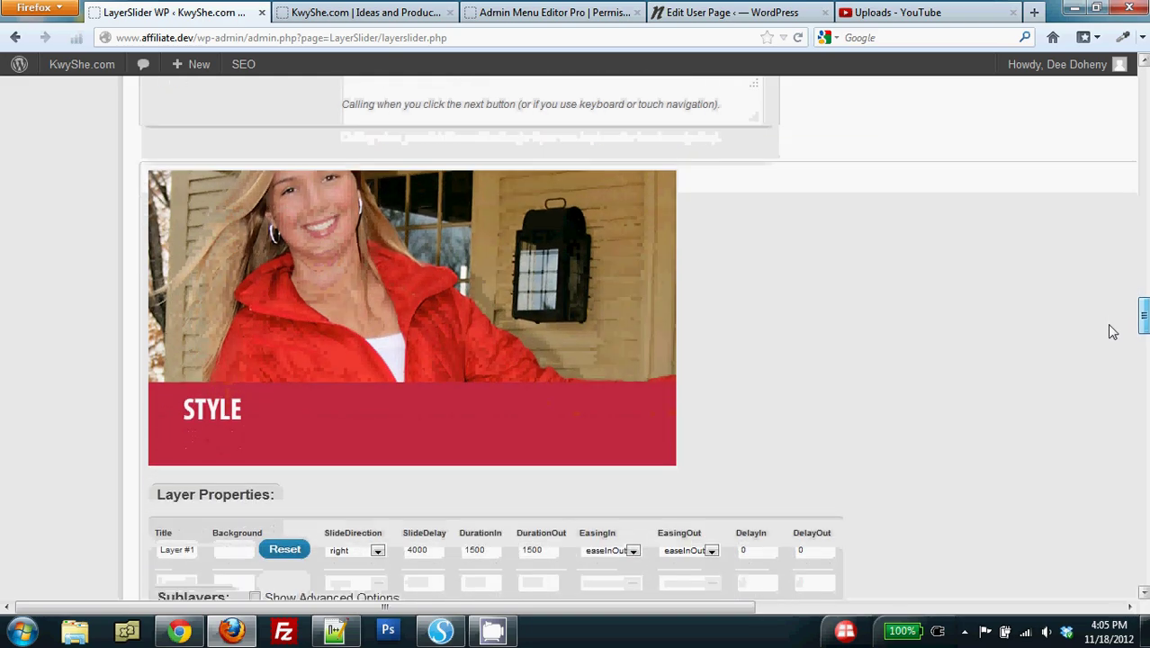
{"action": "mouse_move", "coordinate": [1112, 324]}
{"action": "left_mouse_down"}
{"action": "mouse_move", "coordinate": [1107, 398]}
{"action": "mouse_move", "coordinate": [1097, 314]}
{"action": "mouse_move", "coordinate": [1093, 336]}
{"action": "left_mouse_up"}
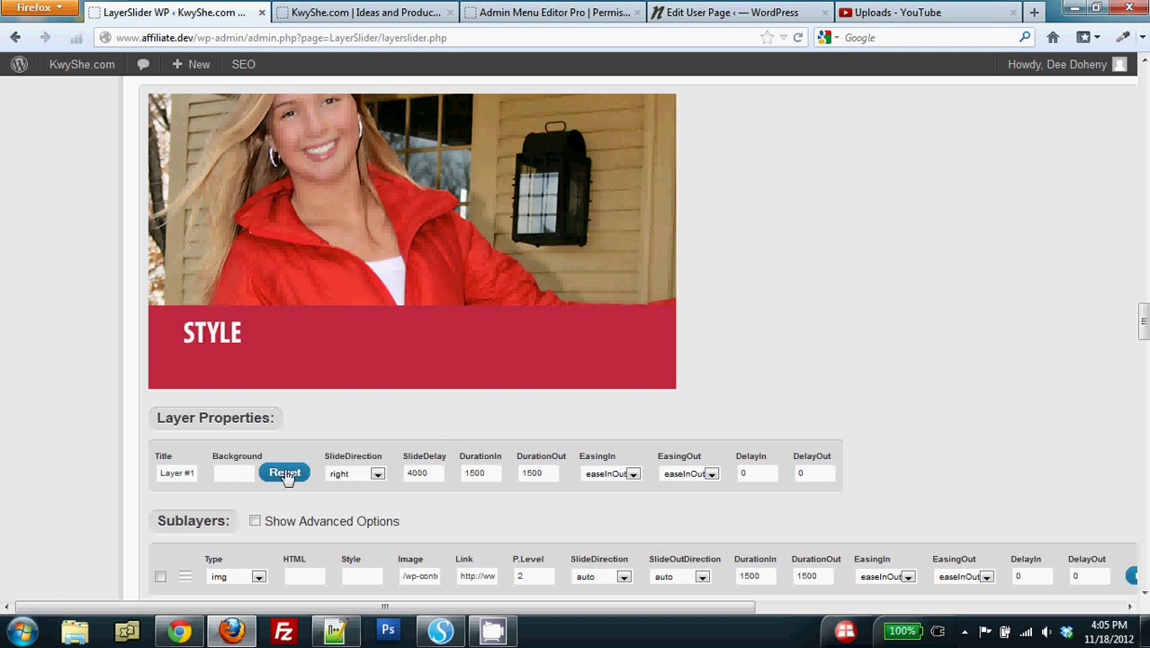
{"action": "scroll", "coordinate": [911, 377], "scroll_direction": "down", "scroll_amount": 1}
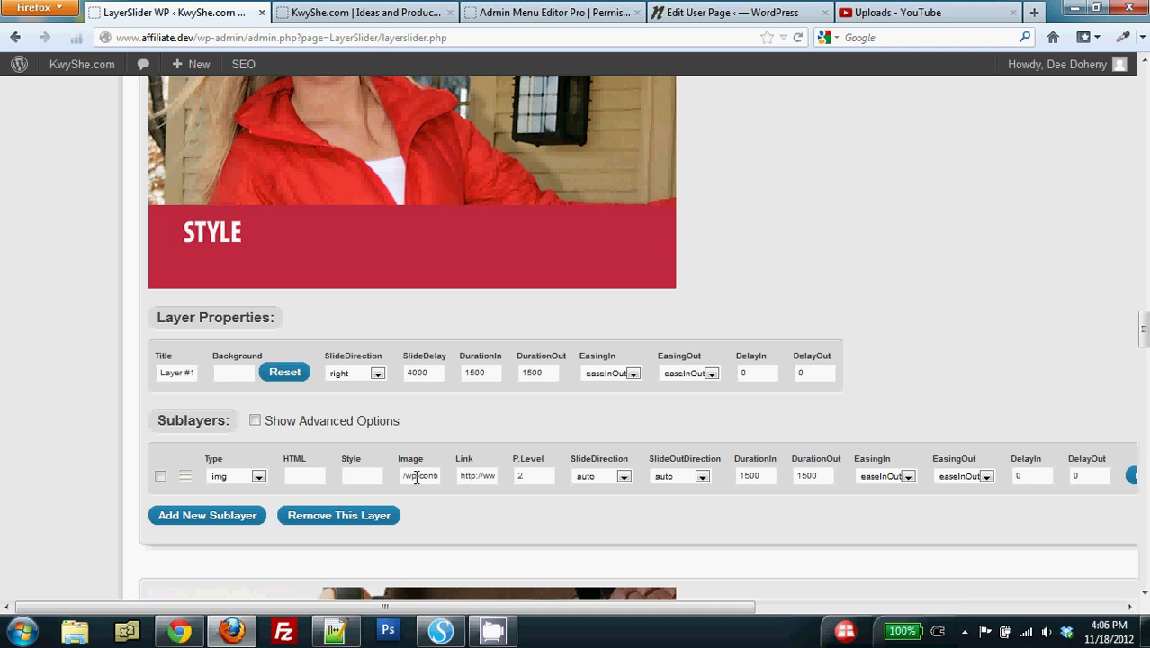
Step: Launch the add-media uploader for the STYLE slide's image sublayer
{"action": "left_click", "coordinate": [416, 477]}
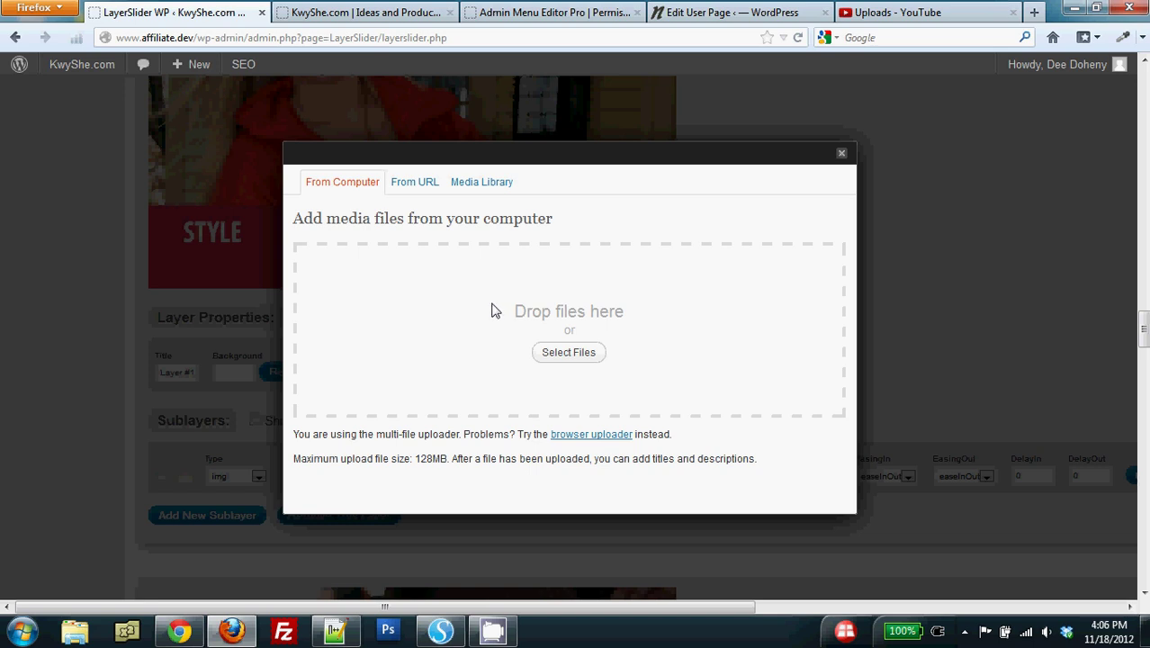
Step: Inspect coolstuff-300x300-110212 in the picker's library, close the picker, and open Media > Library
{"action": "left_click", "coordinate": [482, 182]}
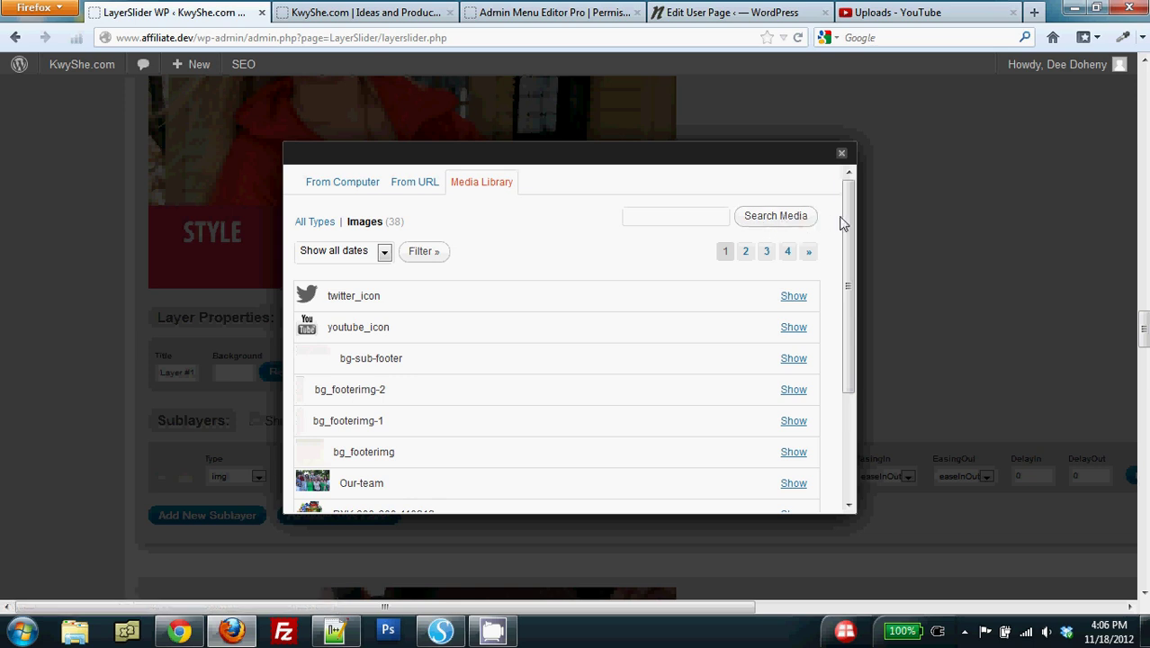
{"action": "left_click_drag", "start_coordinate": [848, 222], "coordinate": [848, 378]}
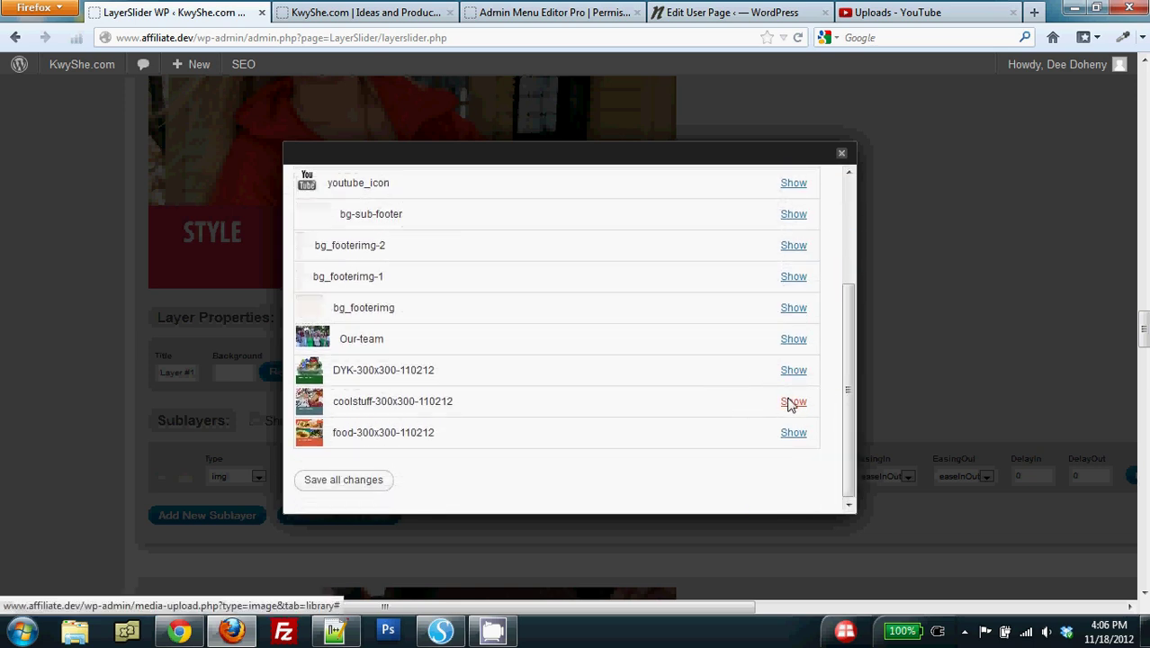
{"action": "left_click", "coordinate": [793, 401]}
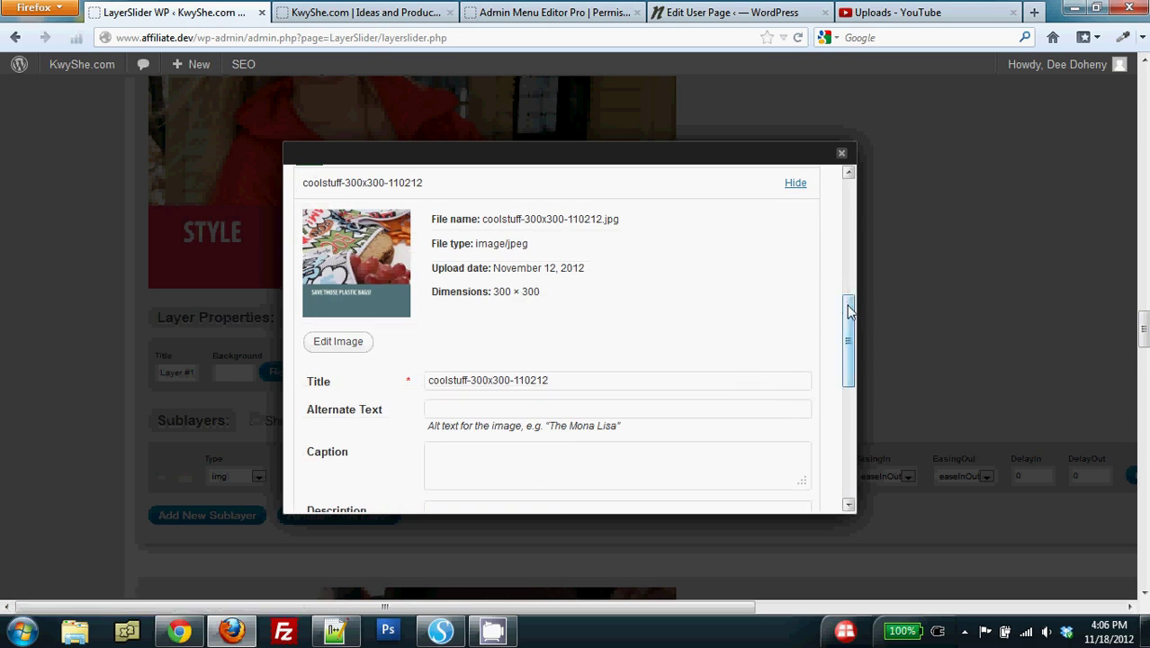
{"action": "left_click_drag", "start_coordinate": [850, 311], "coordinate": [849, 450]}
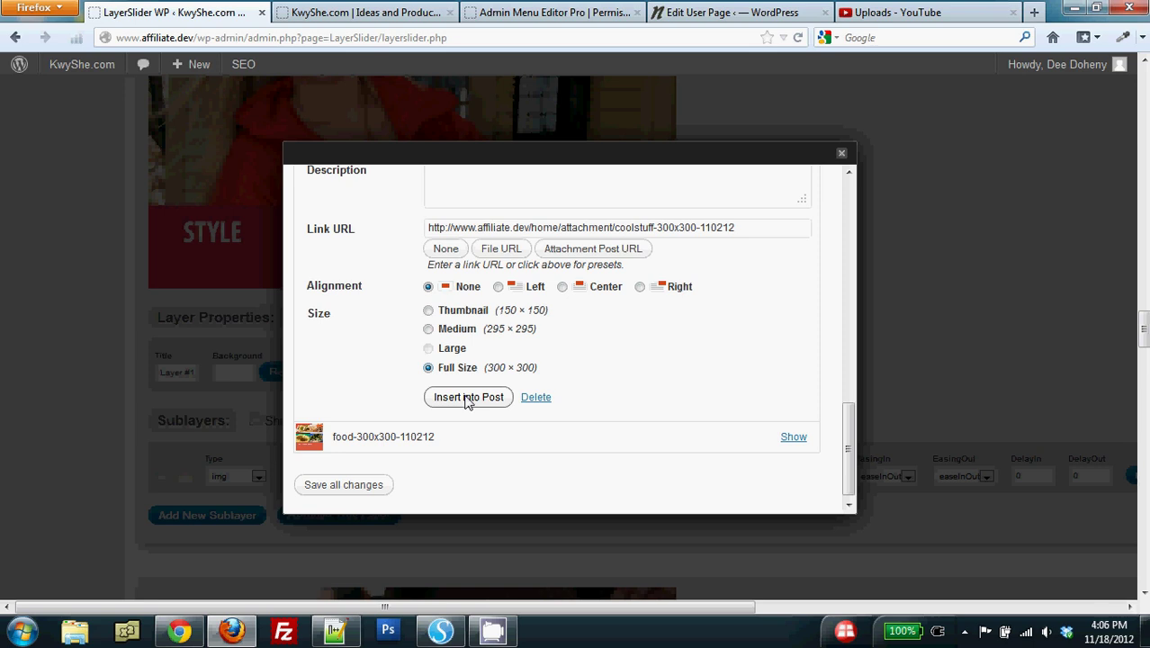
{"action": "left_click", "coordinate": [844, 160]}
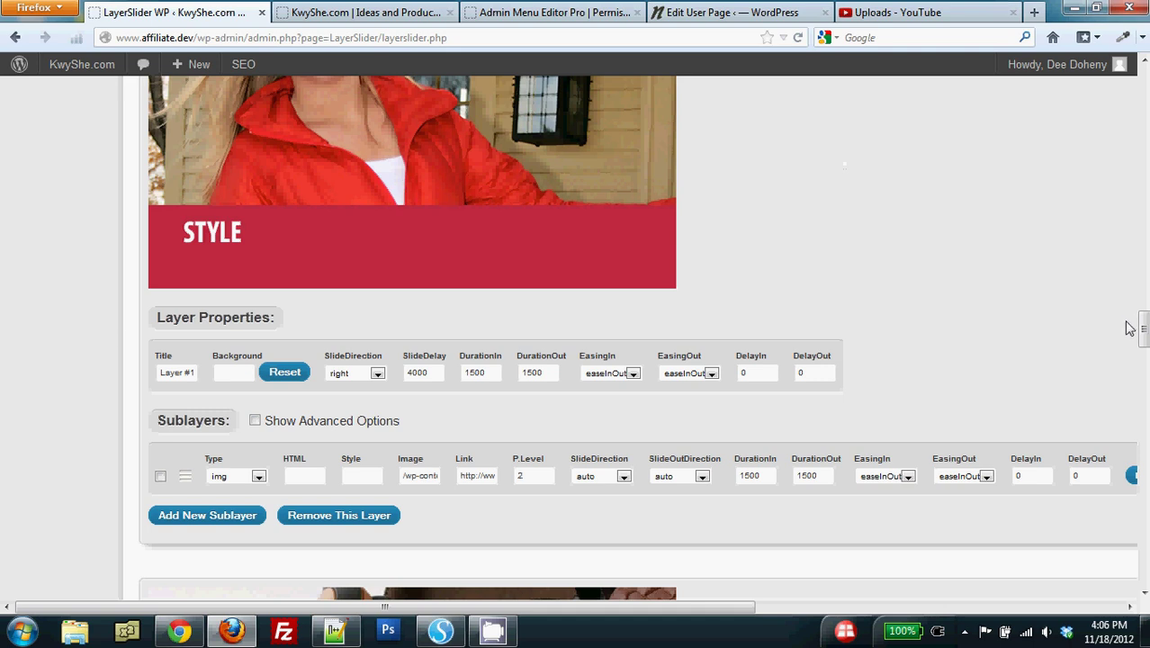
{"action": "left_click_drag", "start_coordinate": [1142, 327], "coordinate": [1143, 63]}
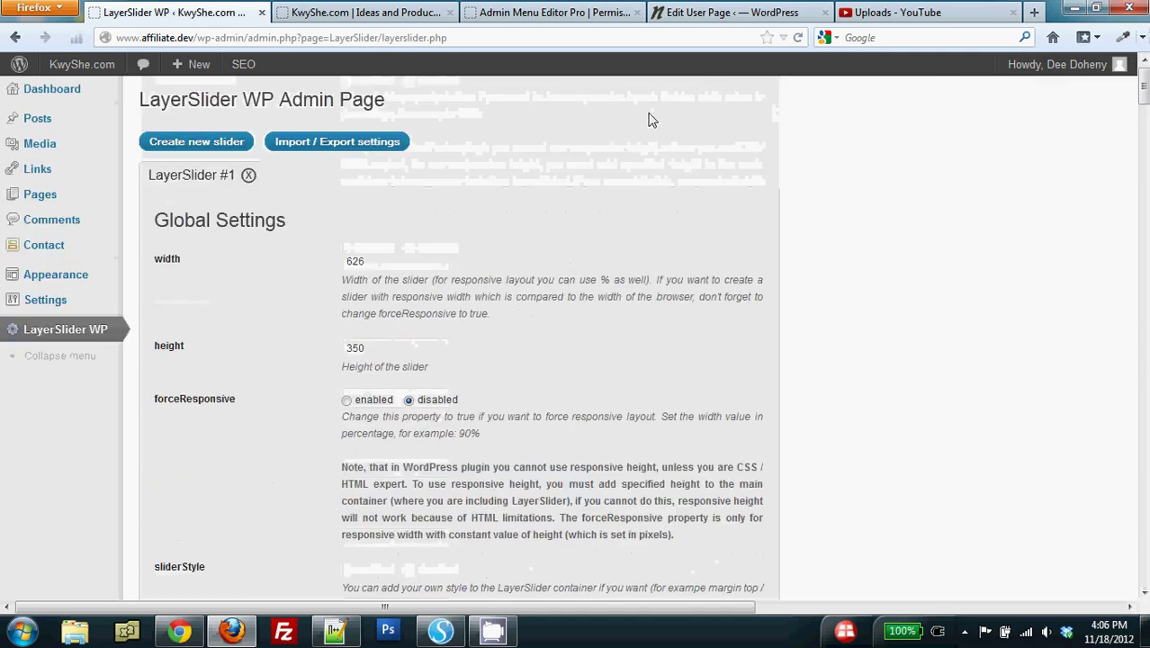
{"action": "mouse_move", "coordinate": [40, 143]}
{"action": "left_click", "coordinate": [153, 144]}
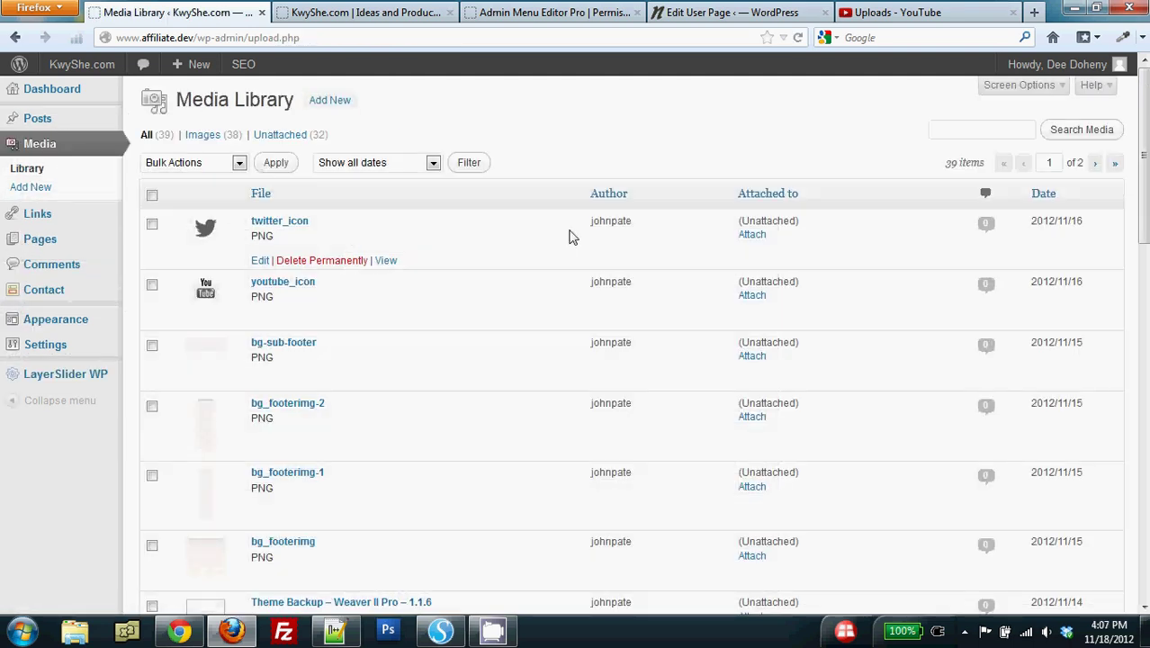
{"action": "scroll", "coordinate": [378, 270], "scroll_direction": "down", "scroll_amount": 5}
{"action": "scroll", "coordinate": [405, 288], "scroll_direction": "down", "scroll_amount": 5}
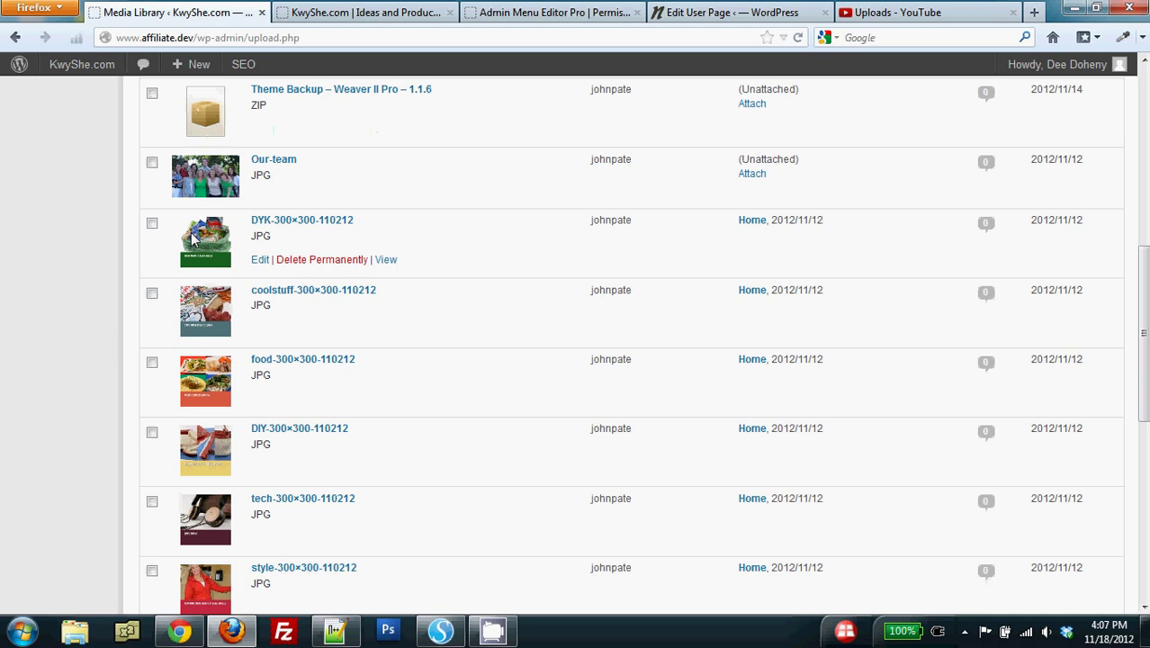
Step: Tick the Our-team, DYK and coolstuff images and choose Delete Permanently as the bulk action
{"action": "left_click", "coordinate": [152, 162]}
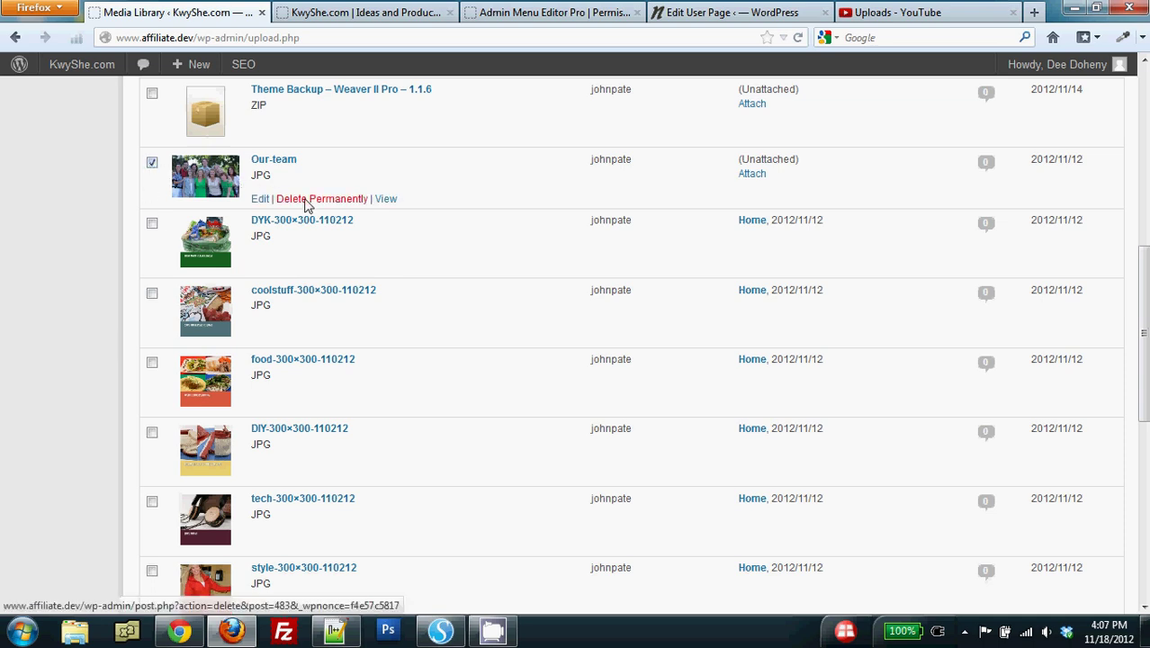
{"action": "left_click", "coordinate": [152, 223]}
{"action": "left_click", "coordinate": [152, 293]}
{"action": "scroll", "coordinate": [405, 298], "scroll_direction": "up", "scroll_amount": 8}
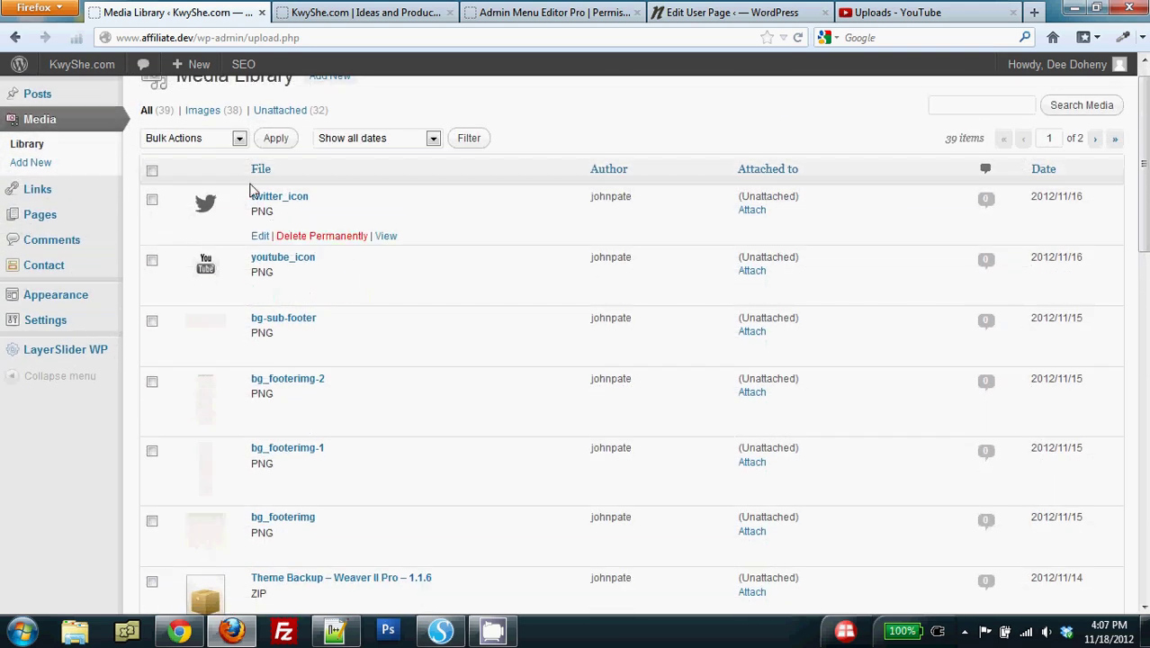
{"action": "left_click", "coordinate": [240, 140]}
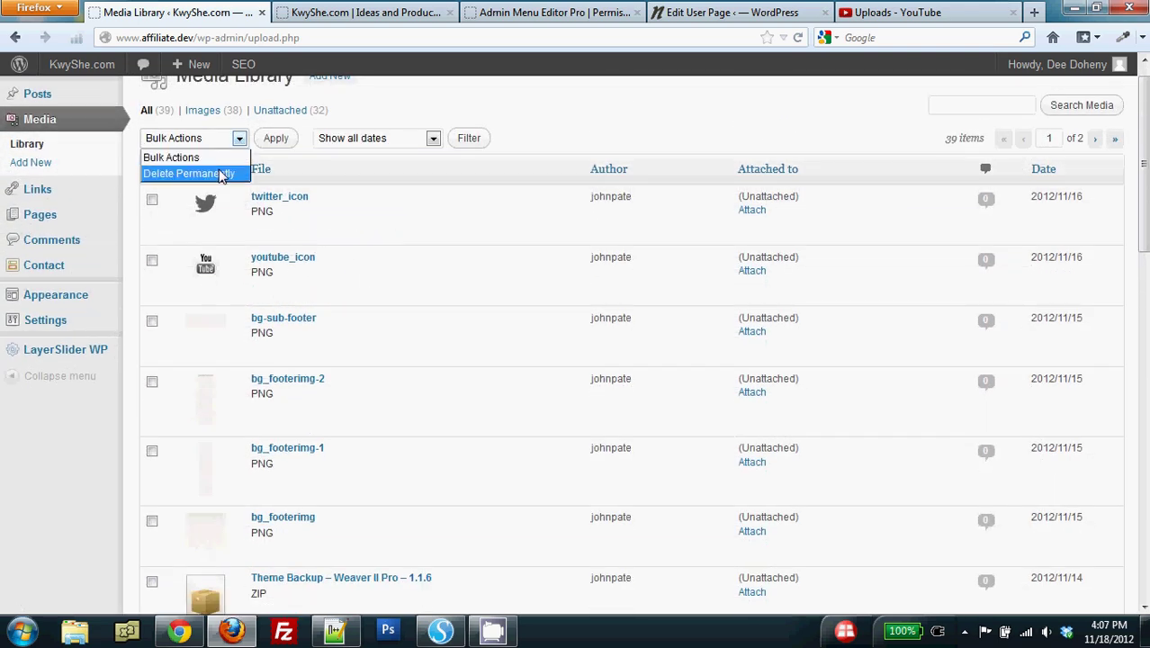
{"action": "left_click", "coordinate": [220, 174]}
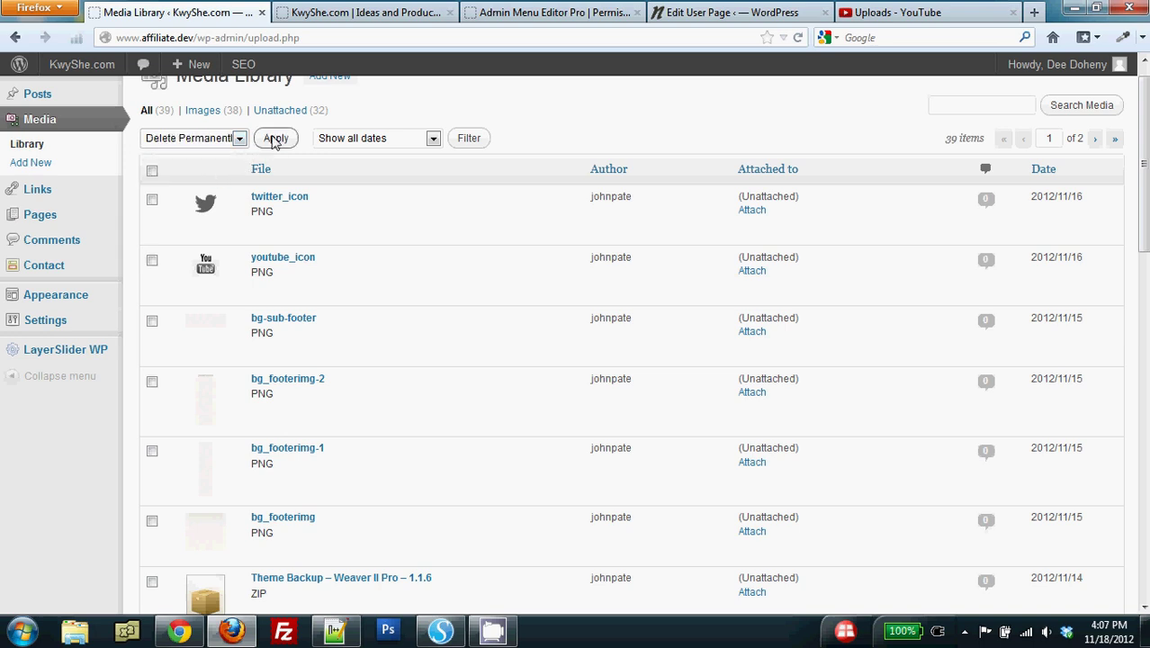